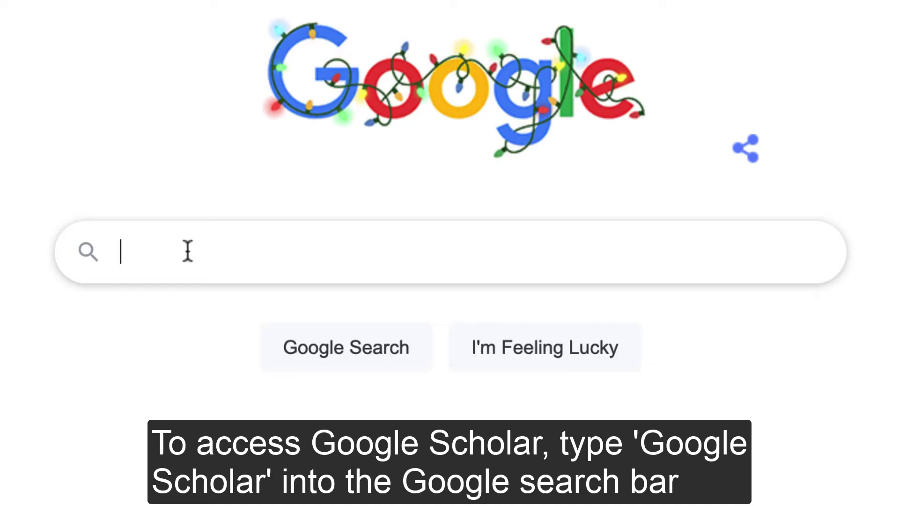
# Step: Search Google for 'google scholar' and go to the Google Scholar home page from the results
pyautogui.write('goog')
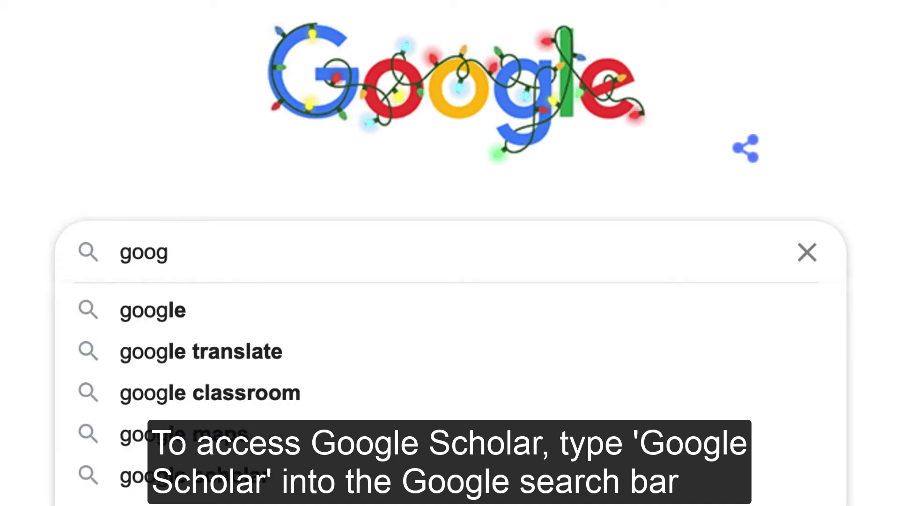
pyautogui.write('le scholar')
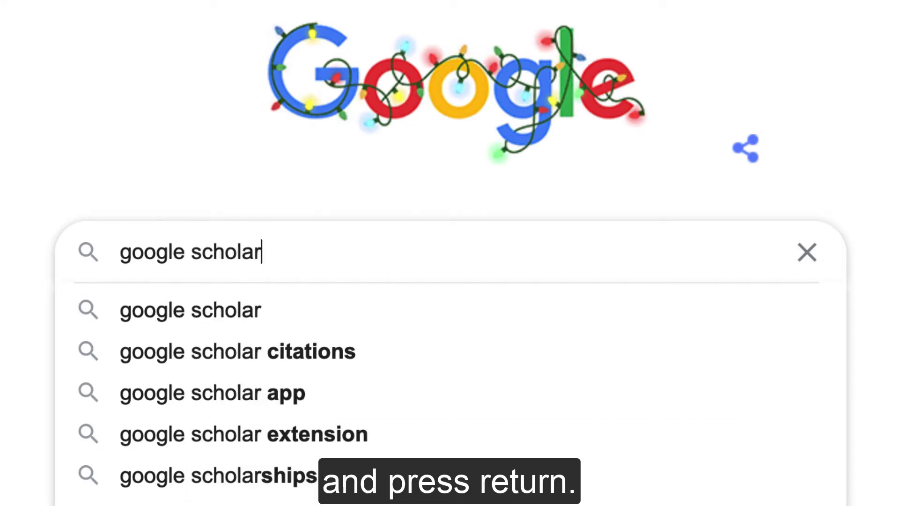
pyautogui.press('Return')
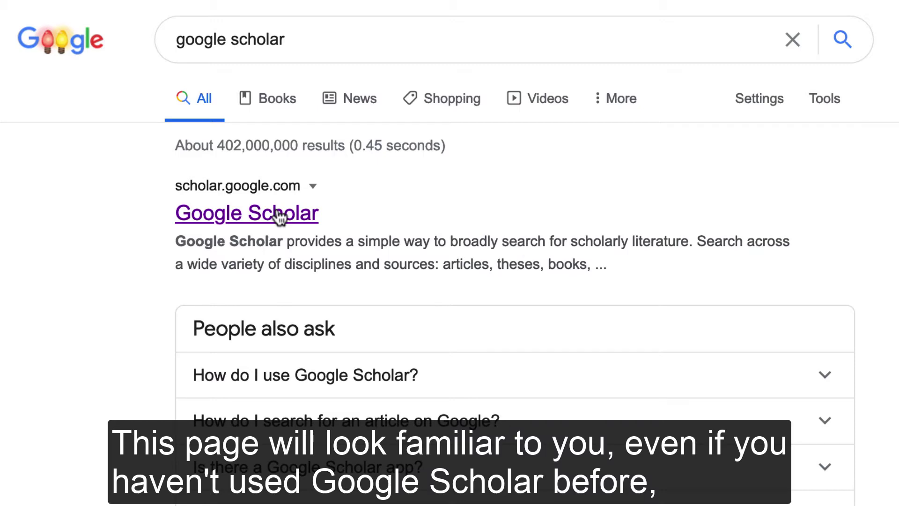
pyautogui.click(279, 216)
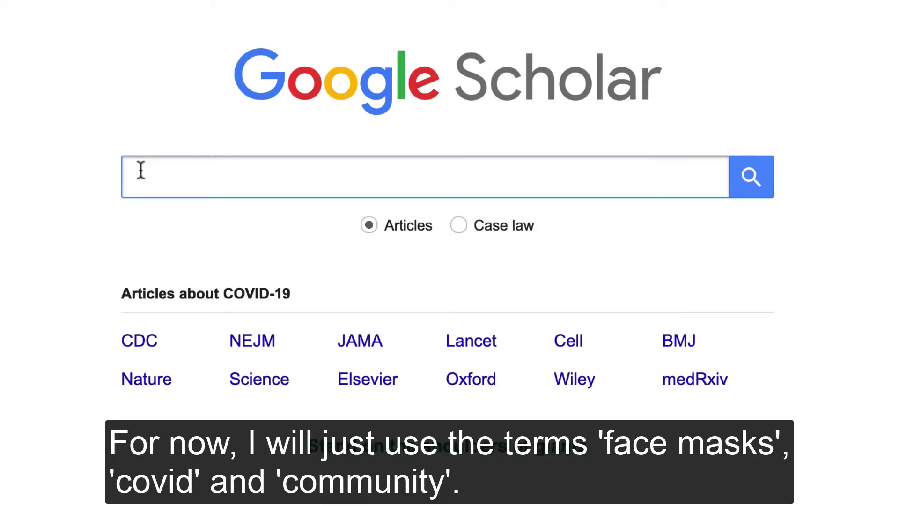
# Step: Search Scholar for 'face masks covid community', returning about 31,700 articles
pyautogui.write('fac')
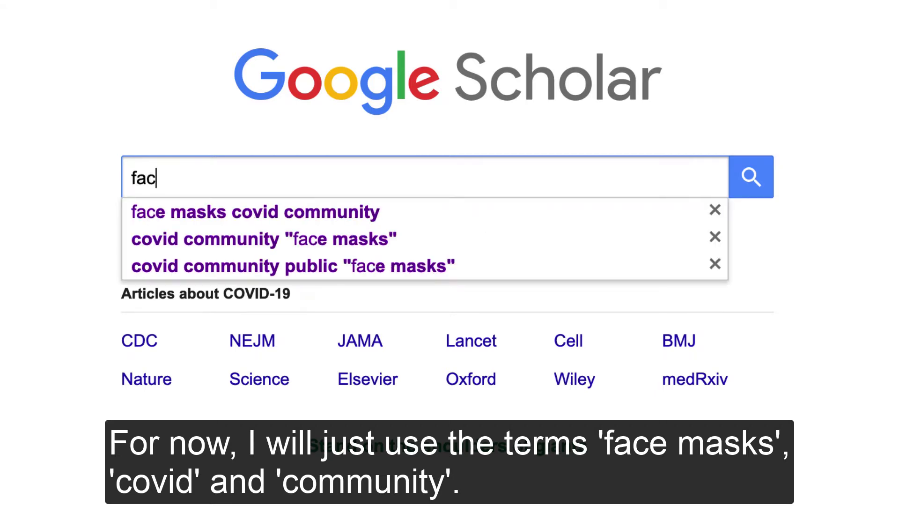
pyautogui.write('e mas')
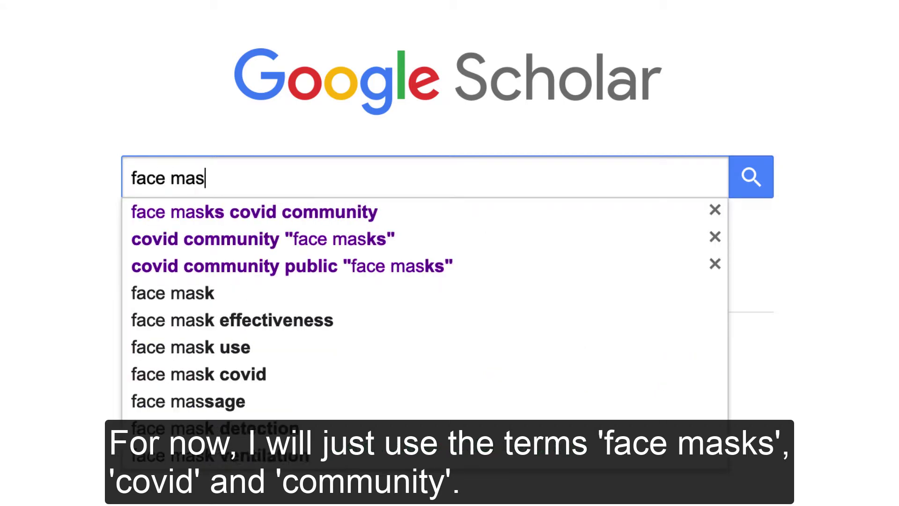
pyautogui.write('ks covid co')
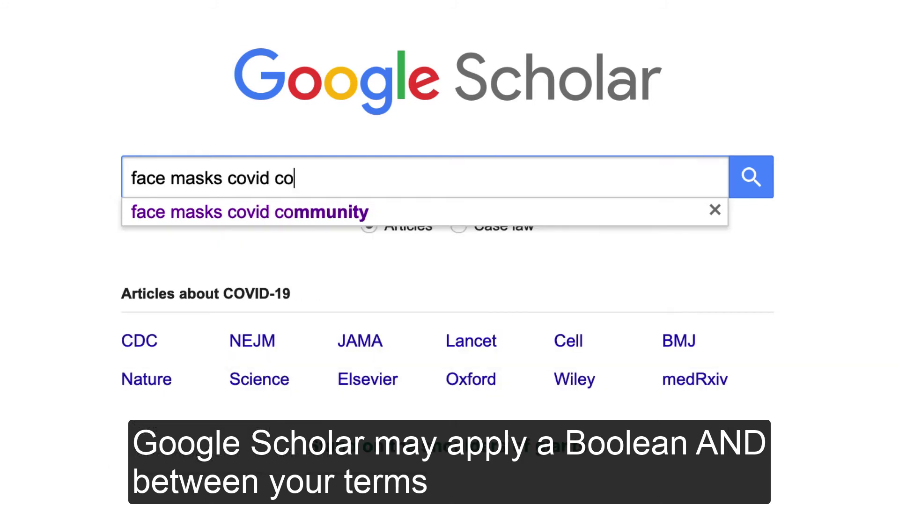
pyautogui.write('mmunit')
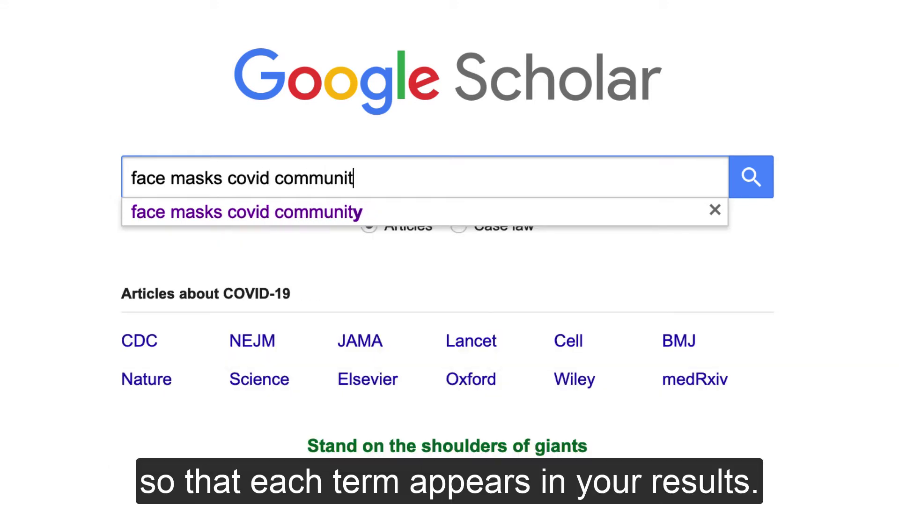
pyautogui.write('y')
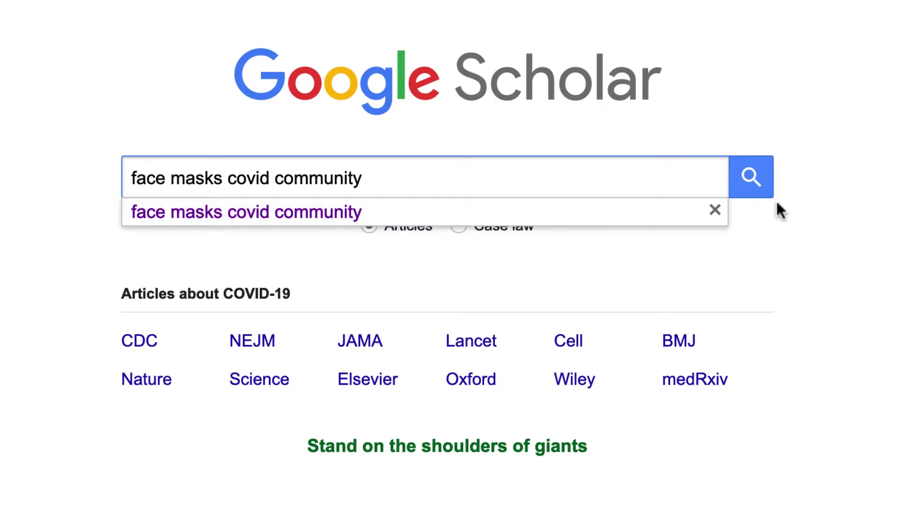
pyautogui.click(752, 179)
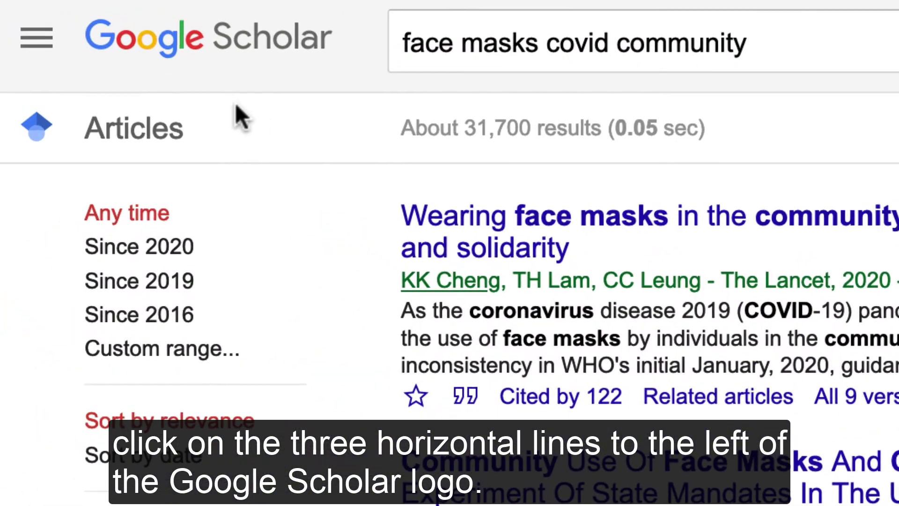
# Step: In Advanced search, move 'face masks' into the exact-phrase field with covid community, leaving about 11,200 results
pyautogui.click(33, 42)
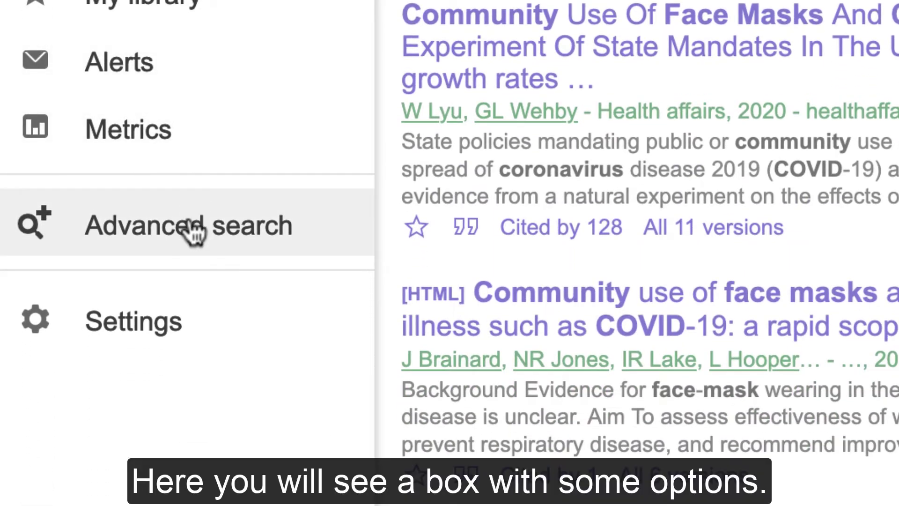
pyautogui.click(190, 226)
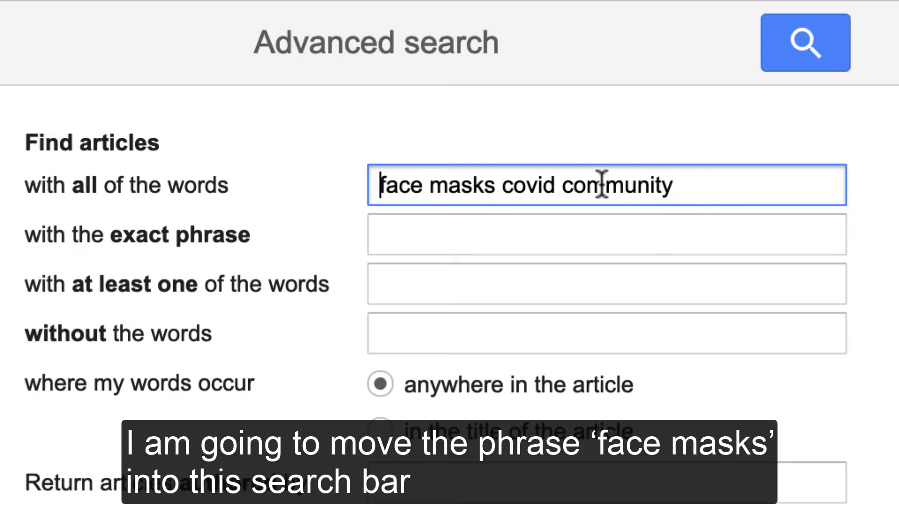
pyautogui.moveTo(493, 185); pyautogui.dragTo(358, 193)
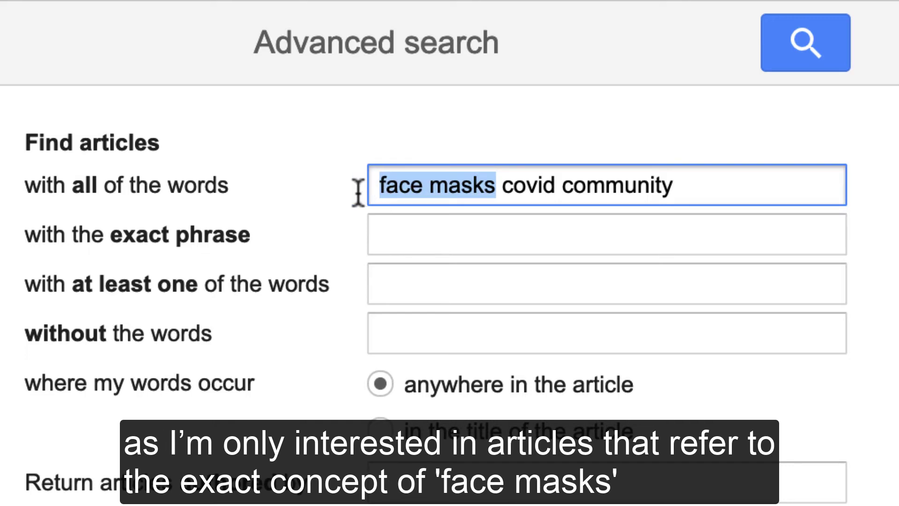
pyautogui.hotkey('ctrl', 'x')
pyautogui.press('Delete')
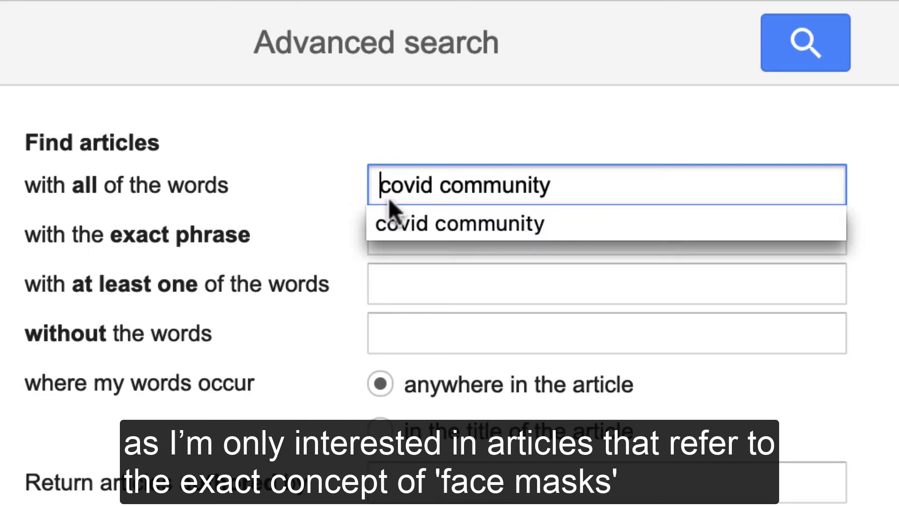
pyautogui.click(392, 249)
pyautogui.hotkey('ctrl', 'v')
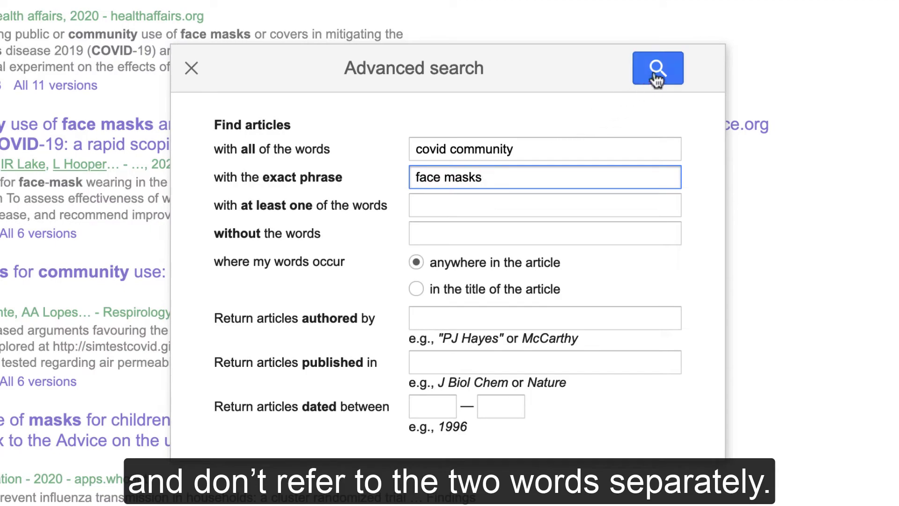
pyautogui.click(657, 69)
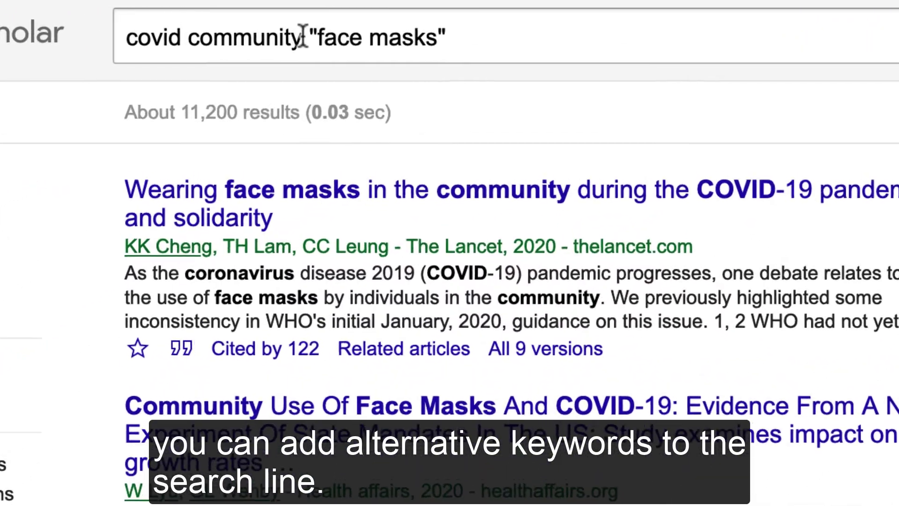
# Step: Insert 'OR public' after community in the query and rerun it for about 14,200 results
pyautogui.click(325, 47)
pyautogui.press('Escape')
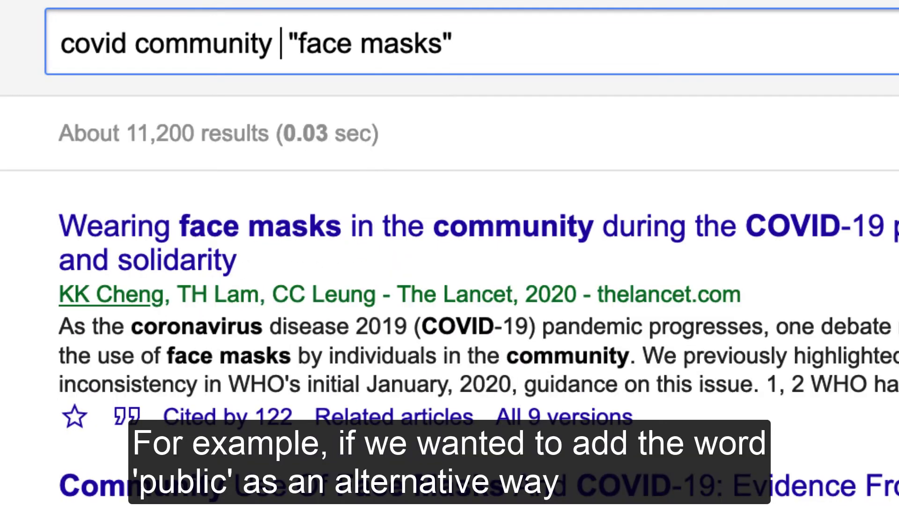
pyautogui.write('OR publi ')
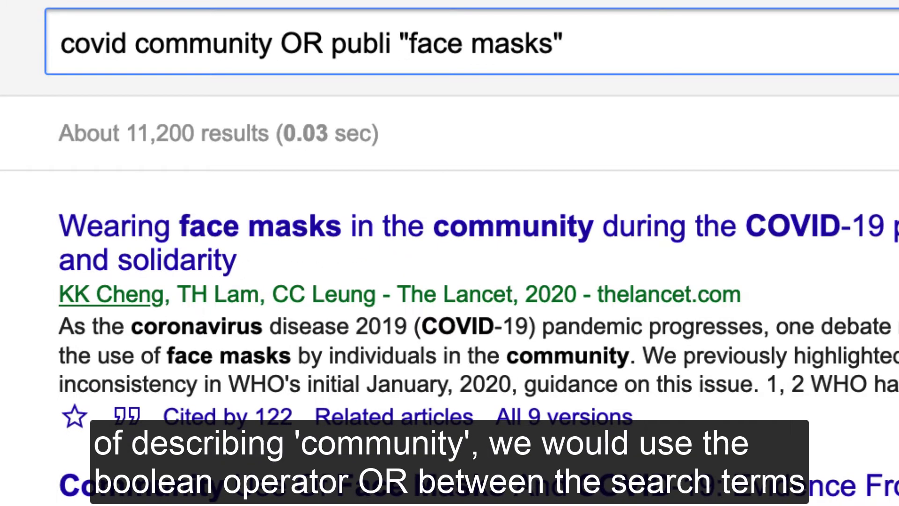
pyautogui.write('c')
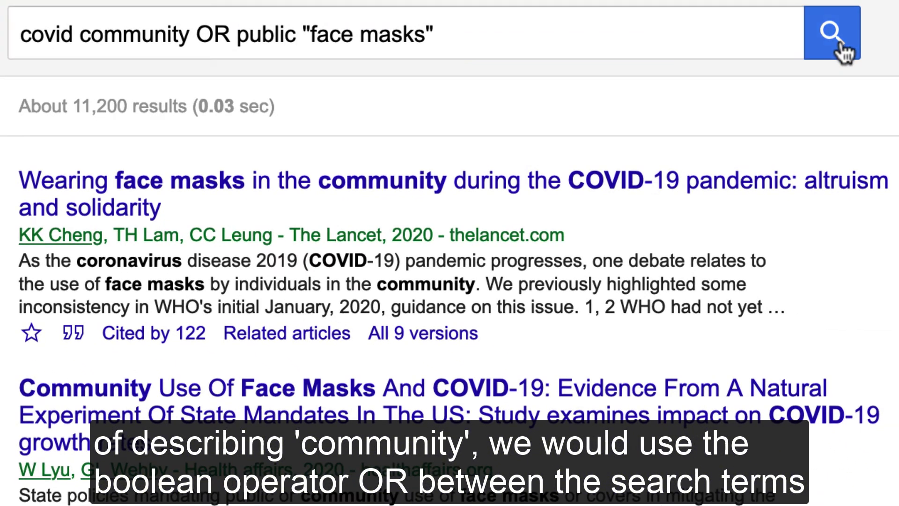
pyautogui.click(839, 44)
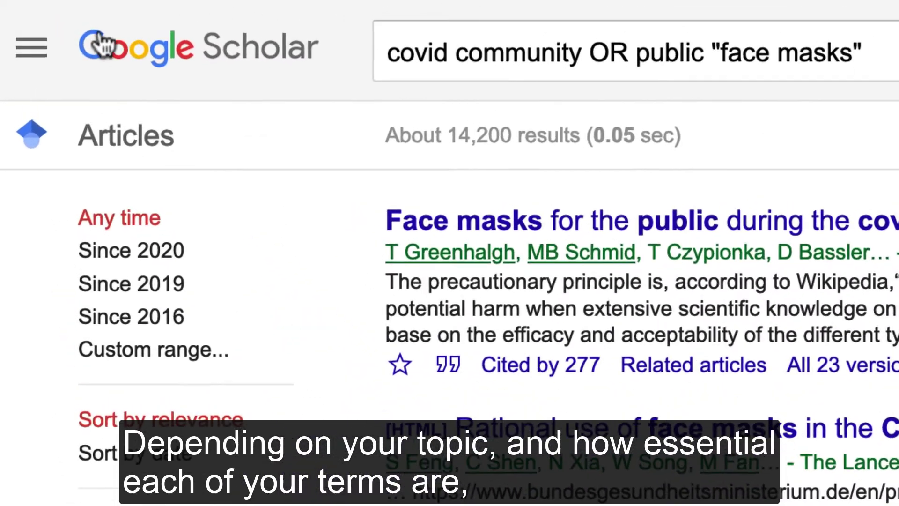
# Step: Use Advanced search to match terms only in article titles, yielding allintitle results (about 37)
pyautogui.click(44, 54)
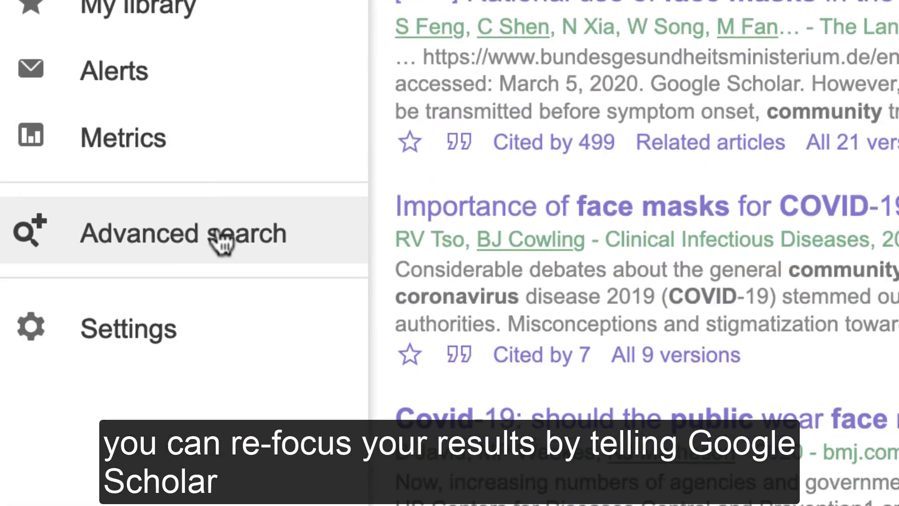
pyautogui.click(221, 236)
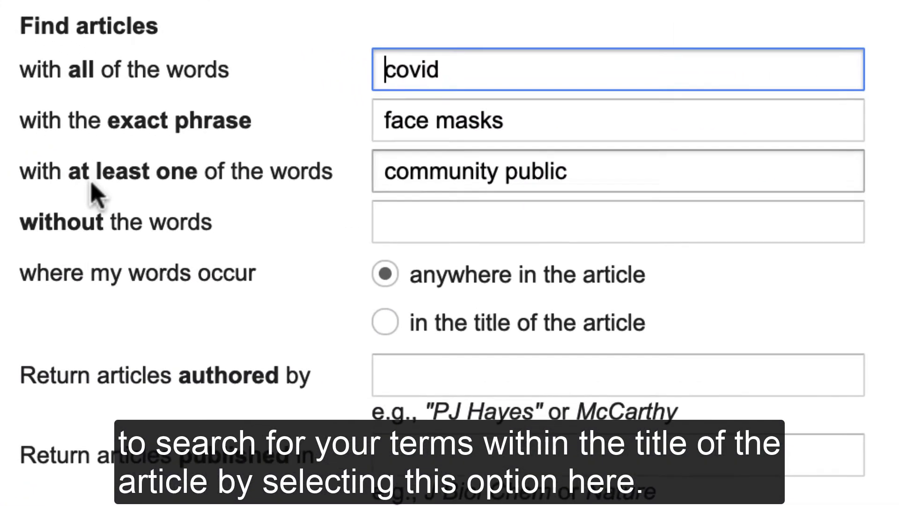
pyautogui.click(385, 322)
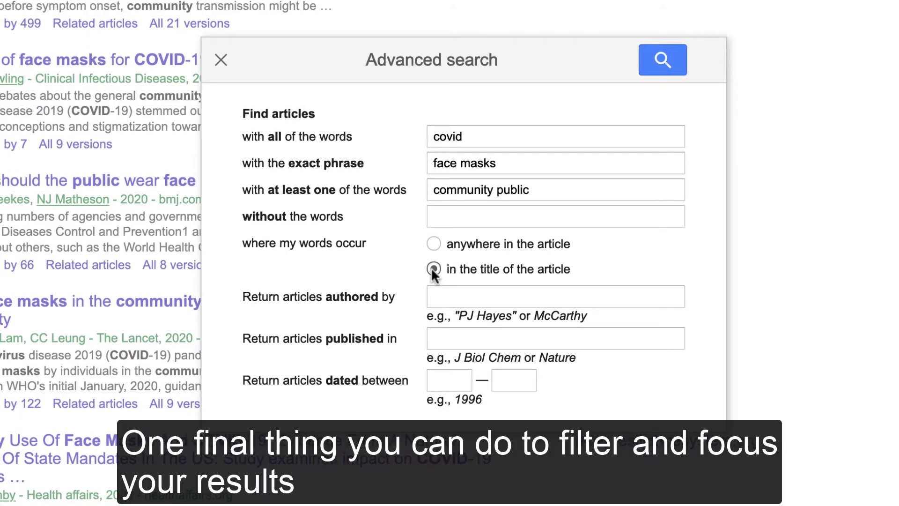
pyautogui.click(663, 65)
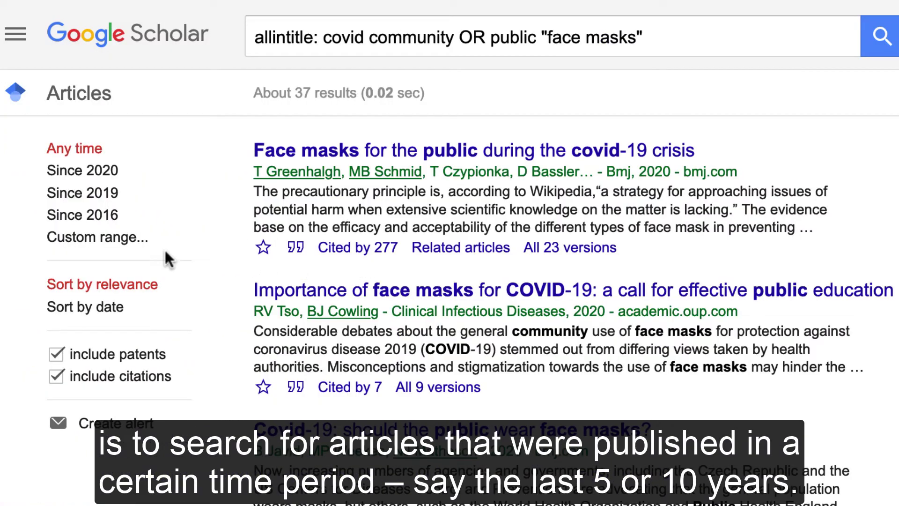
# Step: Apply a custom publication range of 2015 to 2020, leaving about 36 title-restricted articles
pyautogui.click(103, 239)
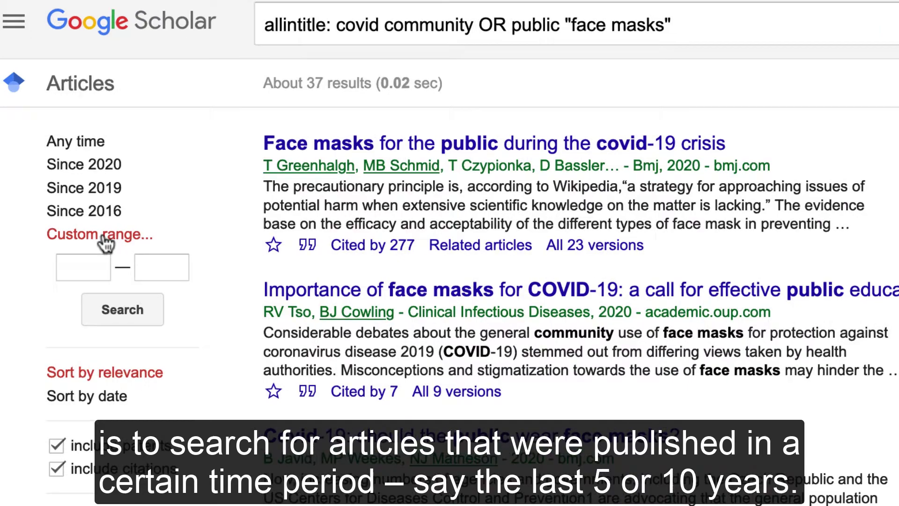
pyautogui.click(89, 265)
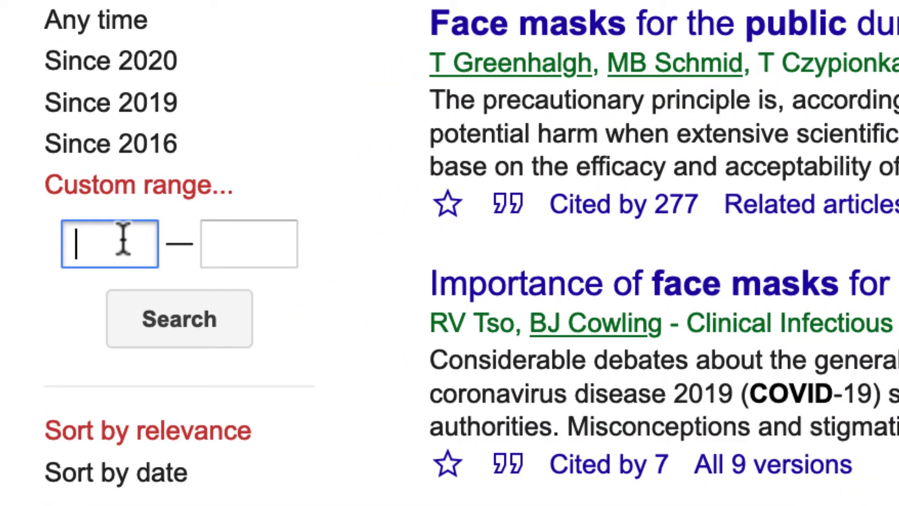
pyautogui.write('201')
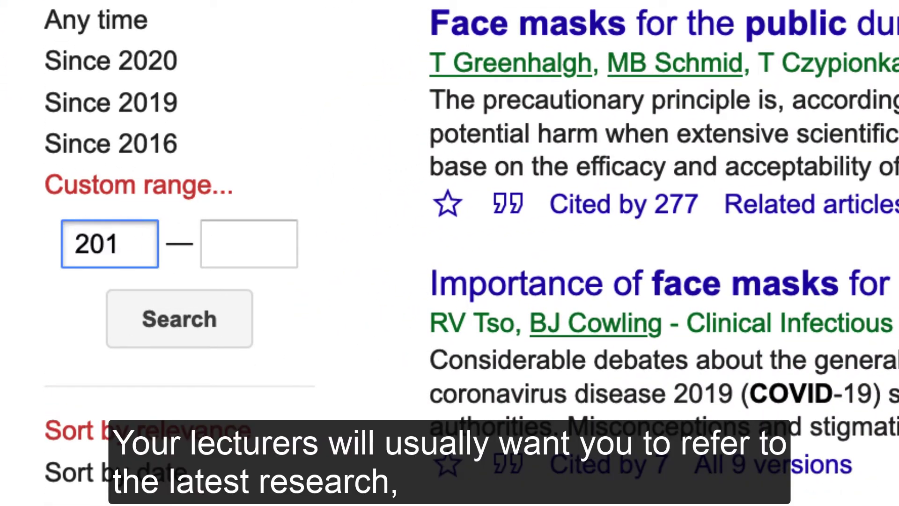
pyautogui.write('5')
pyautogui.click(223, 243)
pyautogui.write('20')
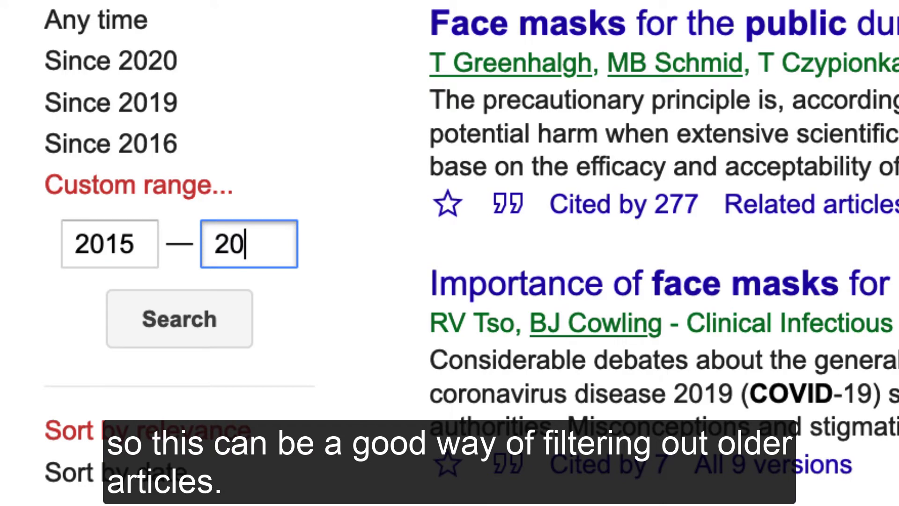
pyautogui.write('20')
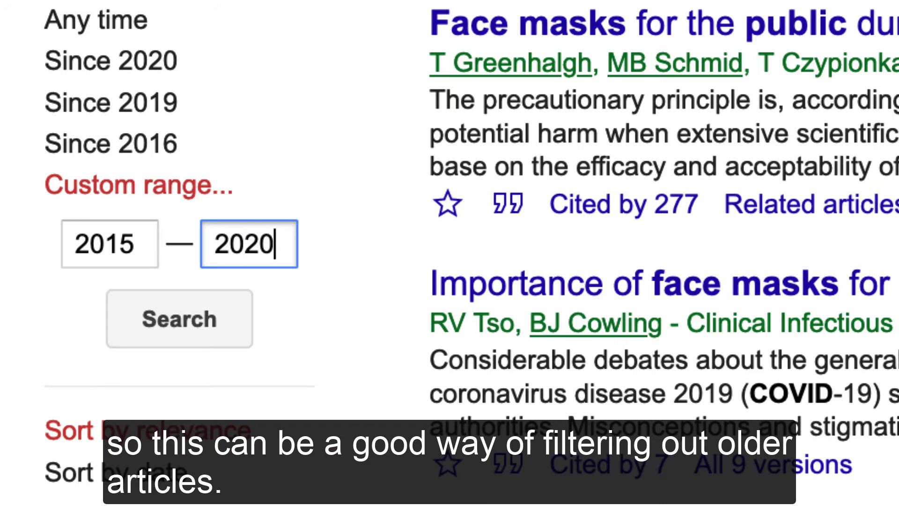
pyautogui.click(189, 337)
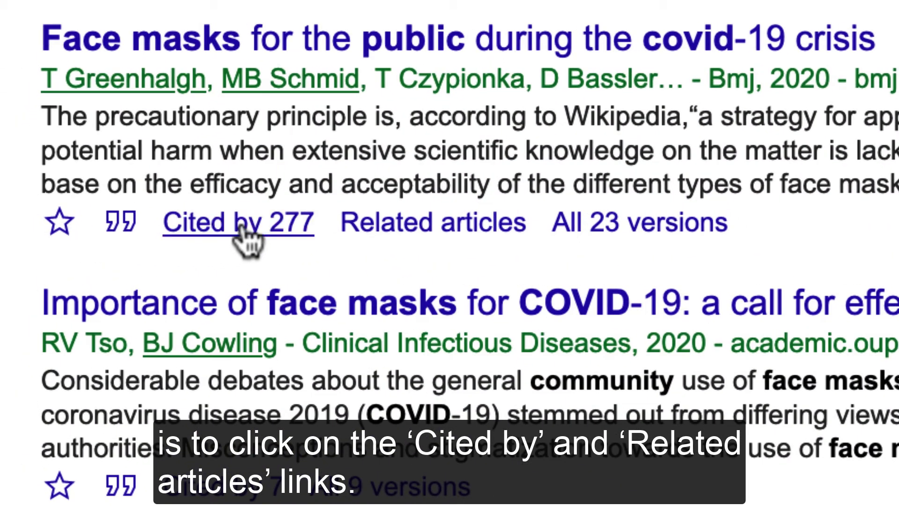
pyautogui.click(241, 226)
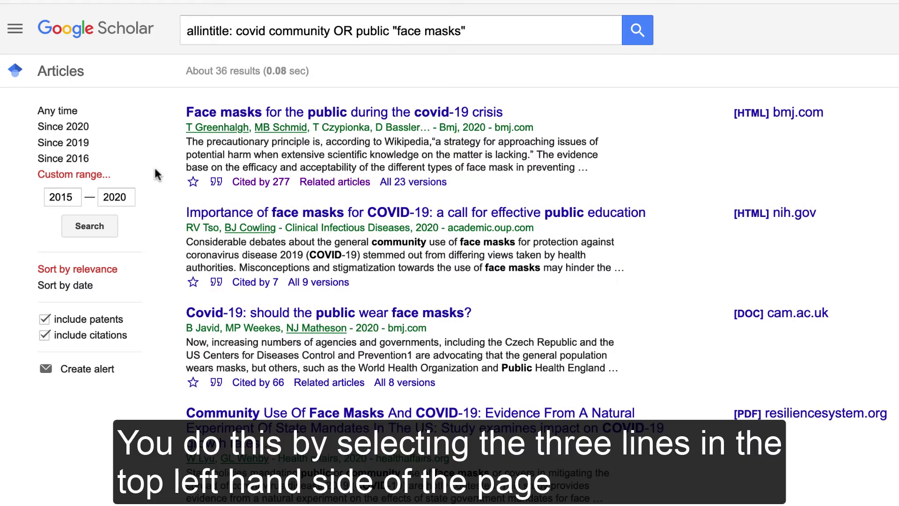
# Step: Go to Scholar Settings and open the Library links section
pyautogui.click(14, 30)
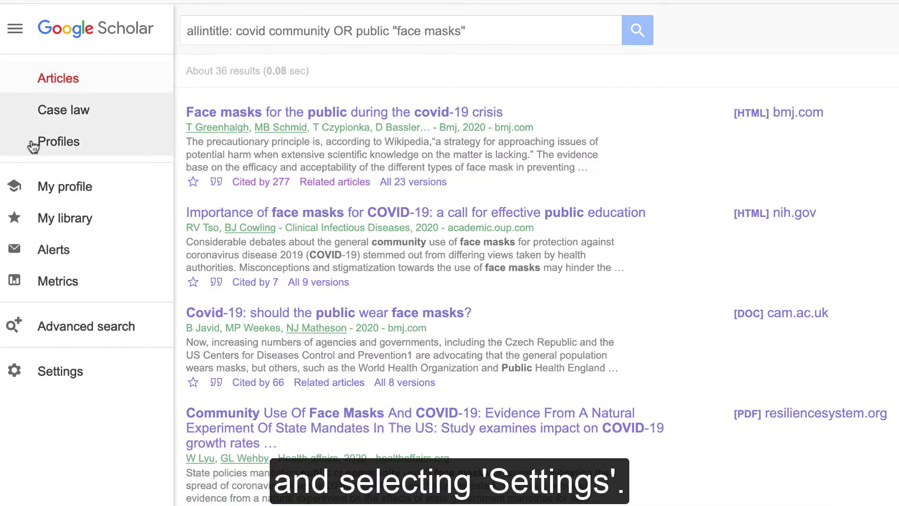
pyautogui.click(50, 375)
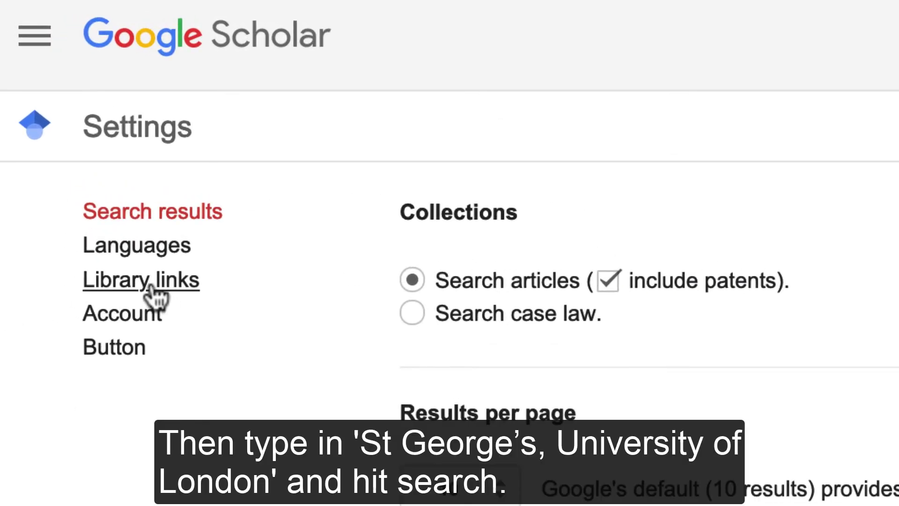
pyautogui.click(151, 283)
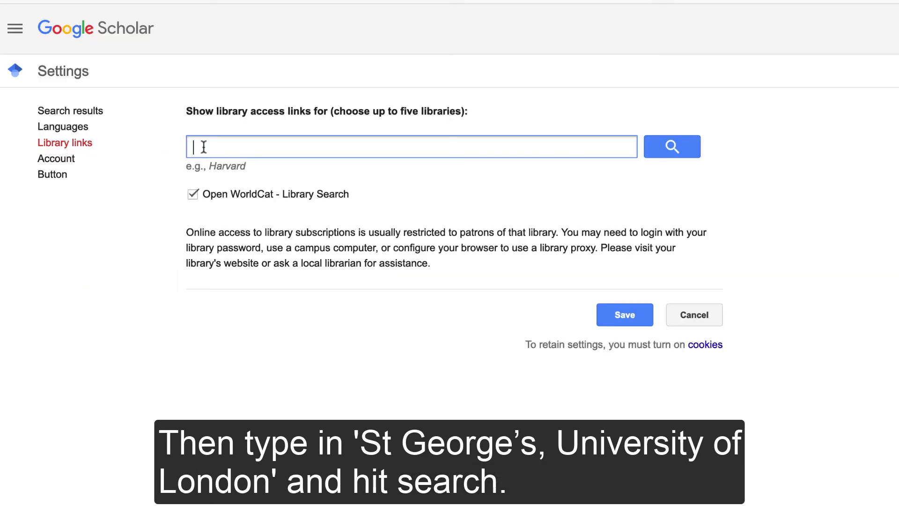
# Step: Look up St George's University of London, enable Find it@SGUL links, and save the settings
pyautogui.write('S')
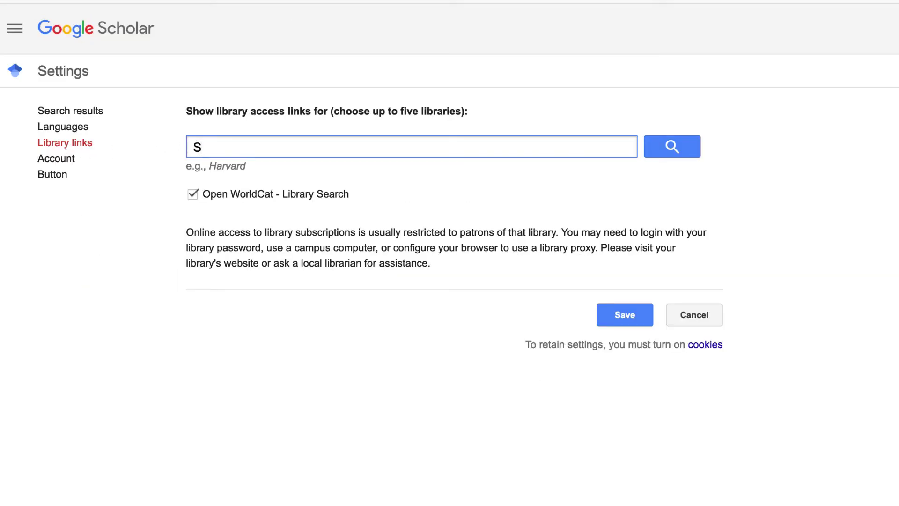
pyautogui.write("t George's University of London")
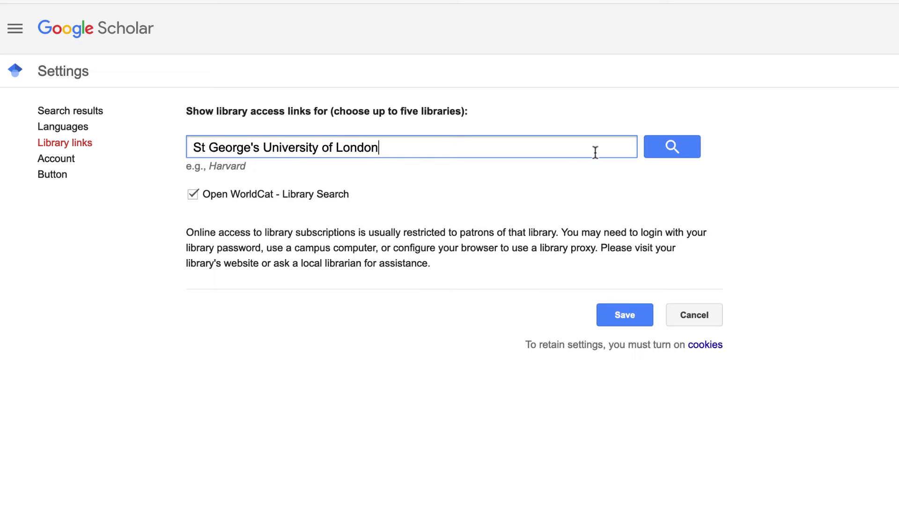
pyautogui.click(678, 155)
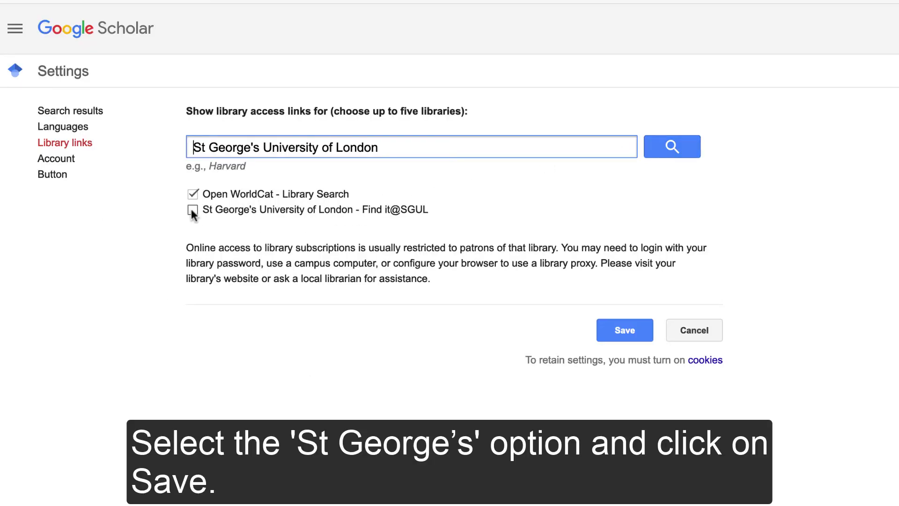
pyautogui.click(192, 209)
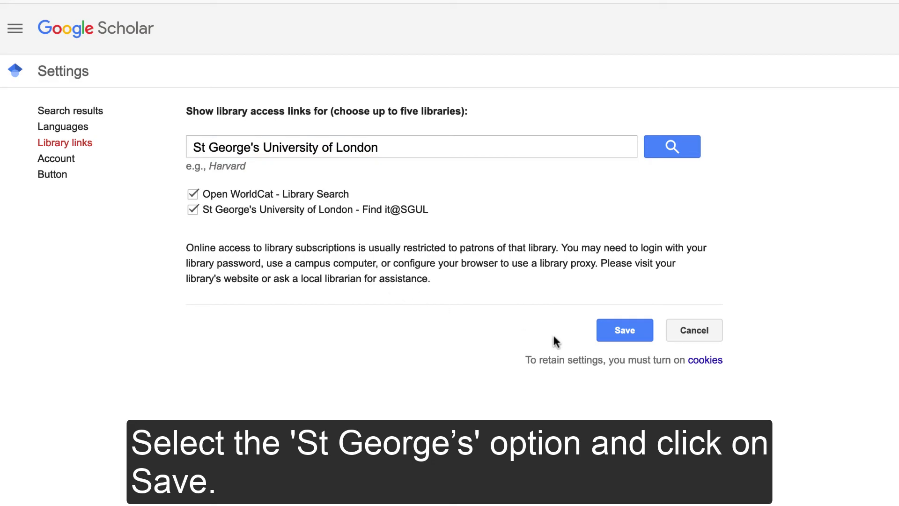
pyautogui.click(626, 332)
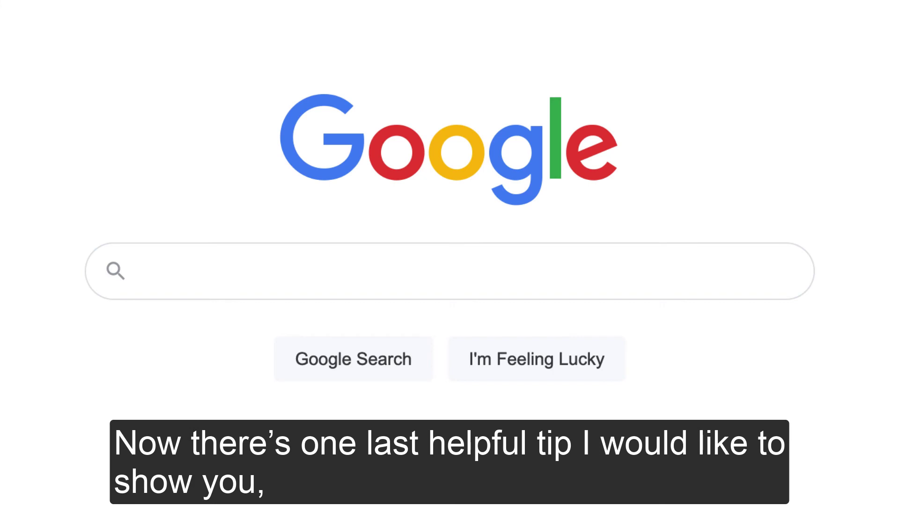
# Step: Search Google for 'face masks covid community' and bring up Advanced Search with that query
pyautogui.write('face ma')
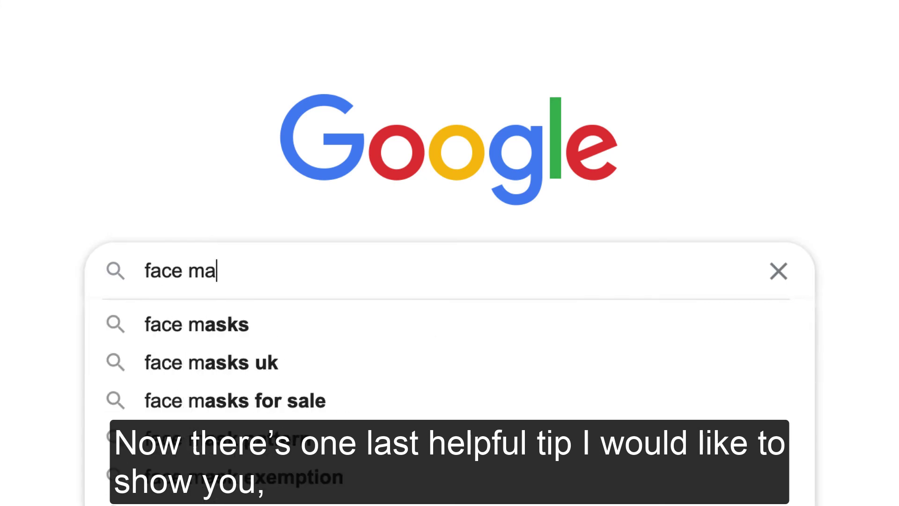
pyautogui.write('sks')
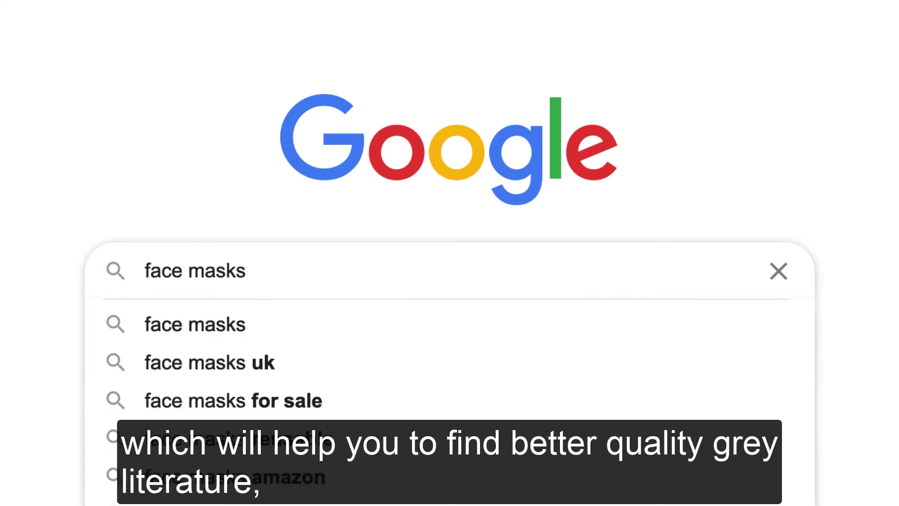
pyautogui.write(' covi')
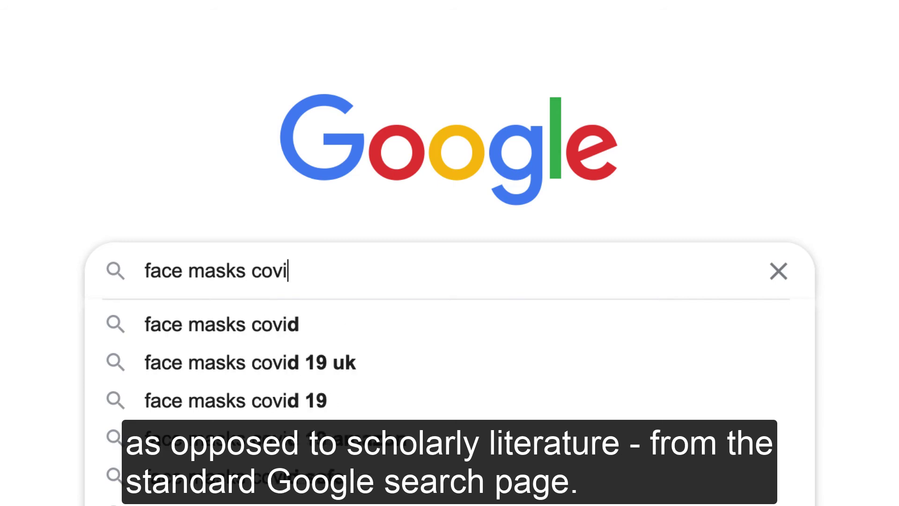
pyautogui.write('d comm')
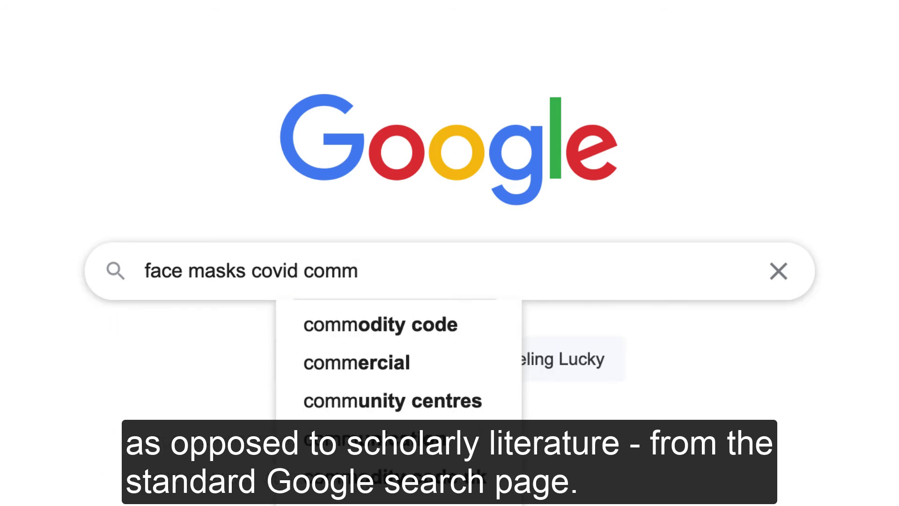
pyautogui.write('unity')
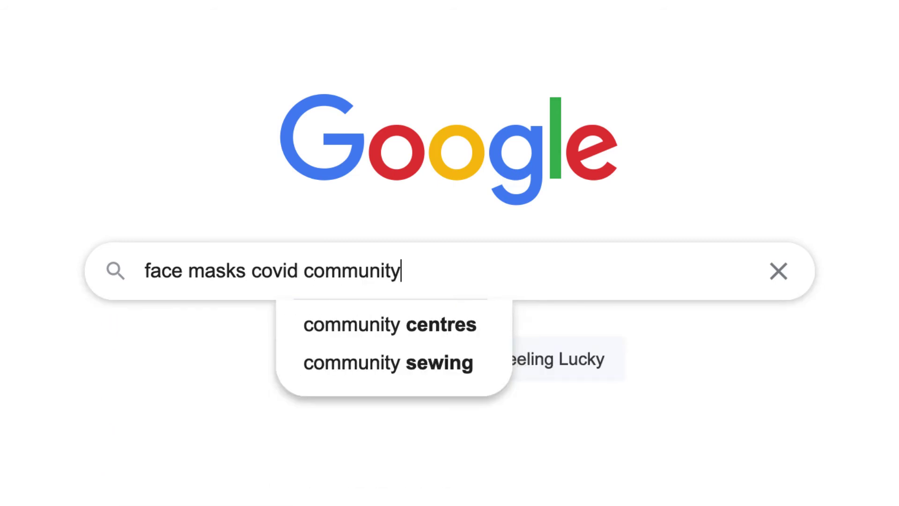
pyautogui.press('Return')
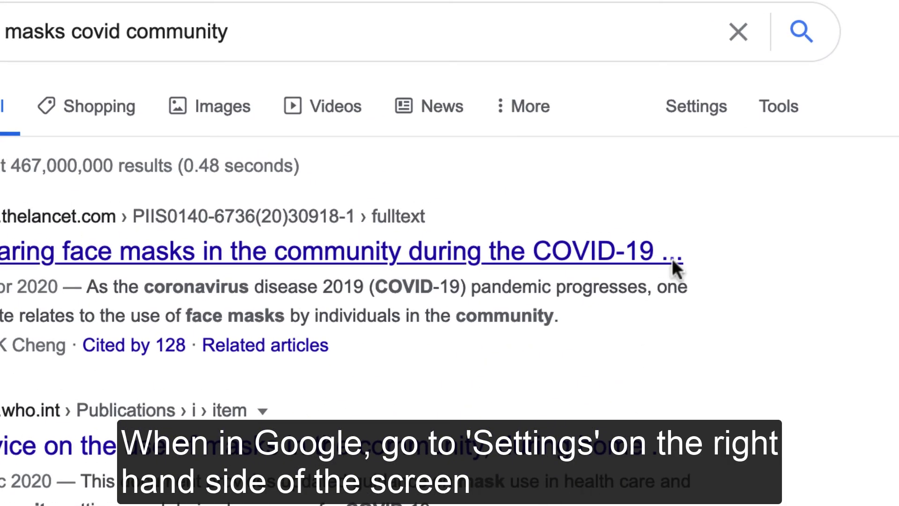
pyautogui.click(693, 114)
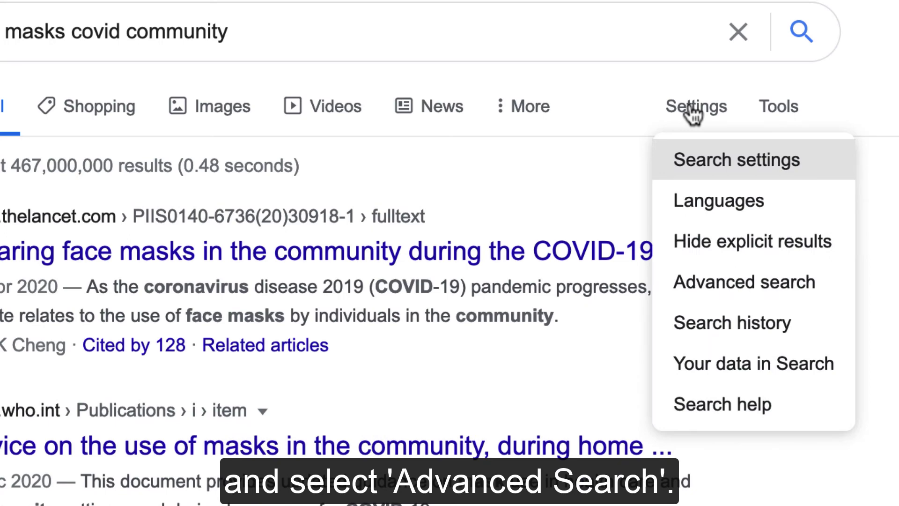
pyautogui.click(719, 289)
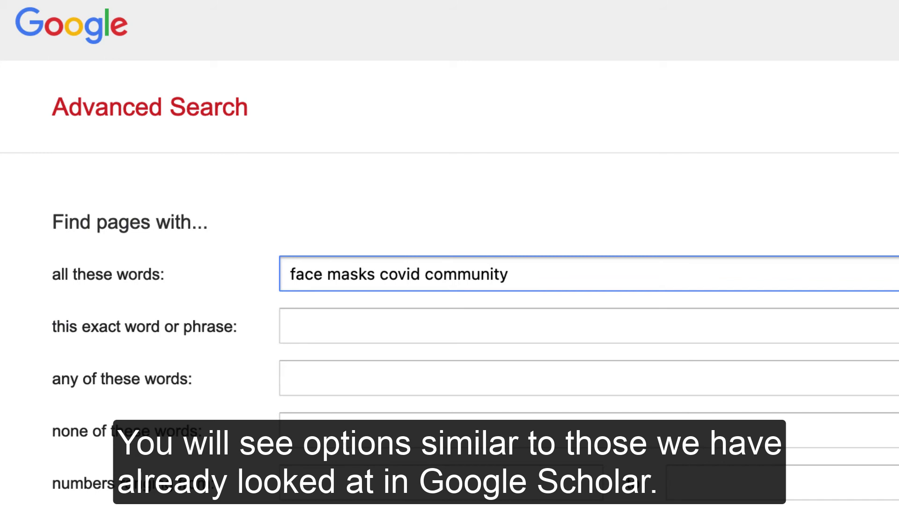
# Step: Enter ac.uk as the site or domain and run the search, giving about 19,100 results
pyautogui.scroll(-4, 450, 253)
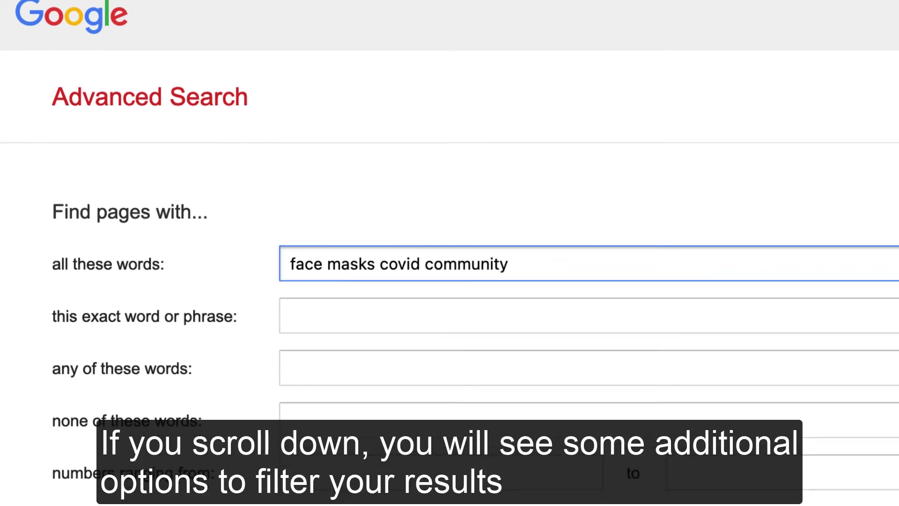
pyautogui.scroll(-4, 450, 253)
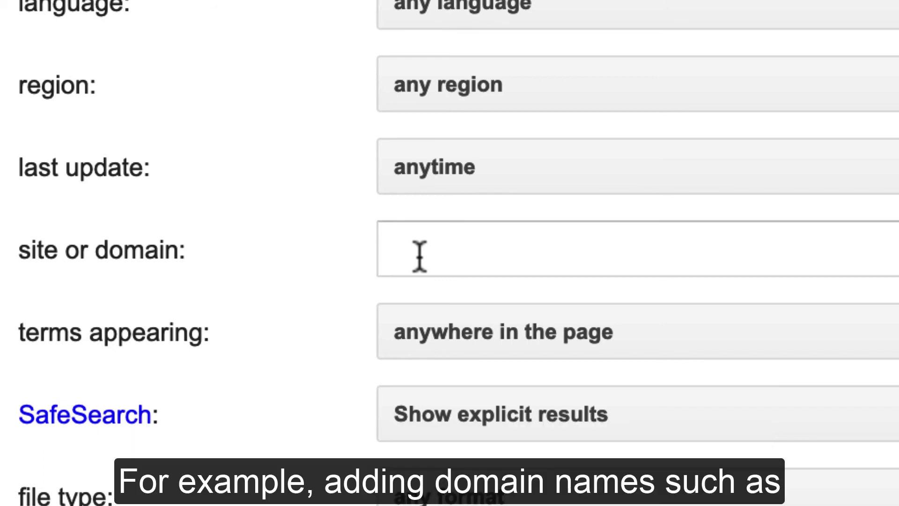
pyautogui.click(420, 257)
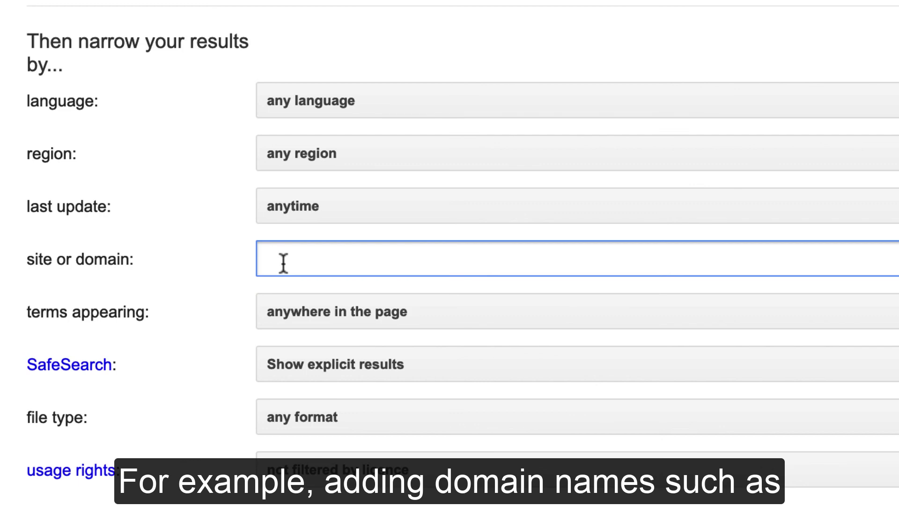
pyautogui.write('ac.u')
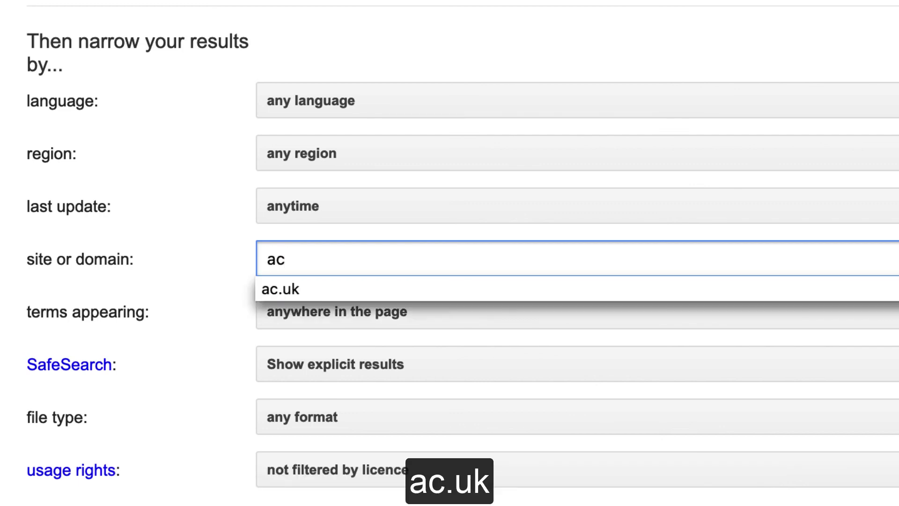
pyautogui.write('k')
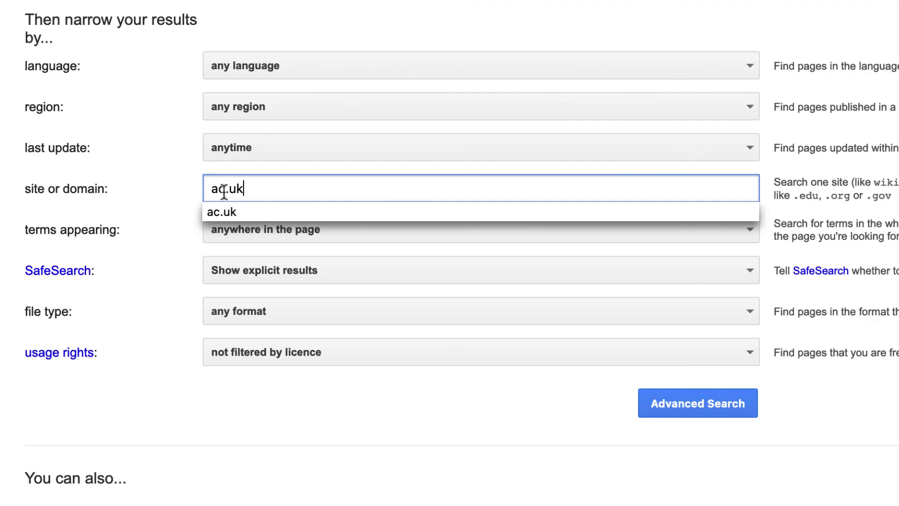
pyautogui.click(671, 399)
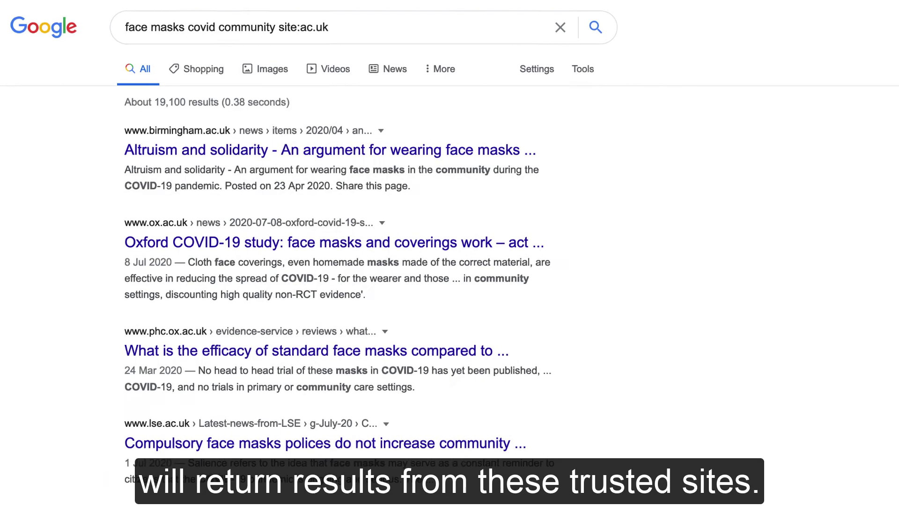